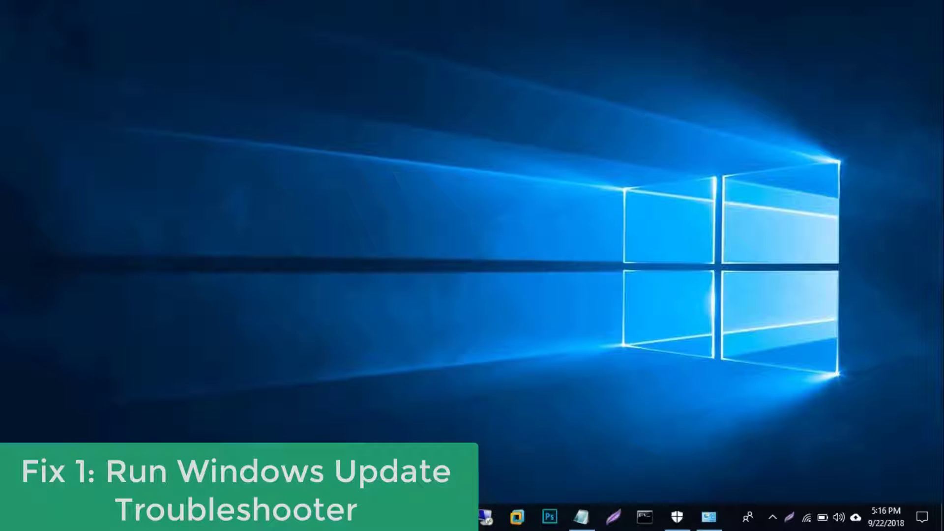
Step: Open Control Panel through the Run dialog with the command "control panel"
right_click(19, 514)
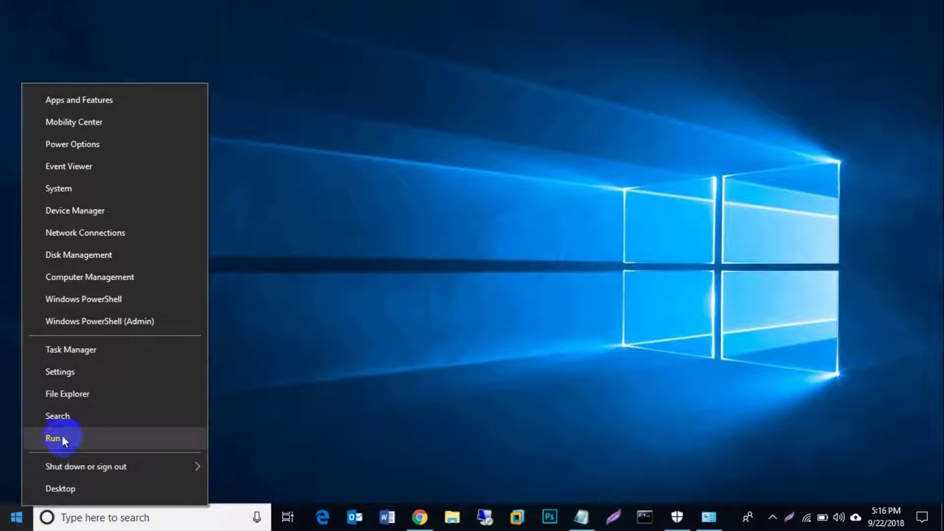
left_click(54, 436)
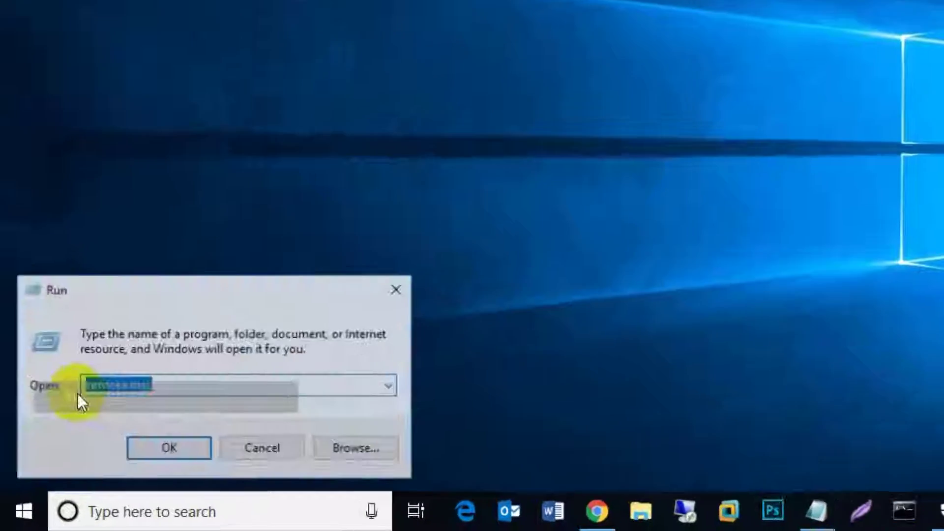
type("c")
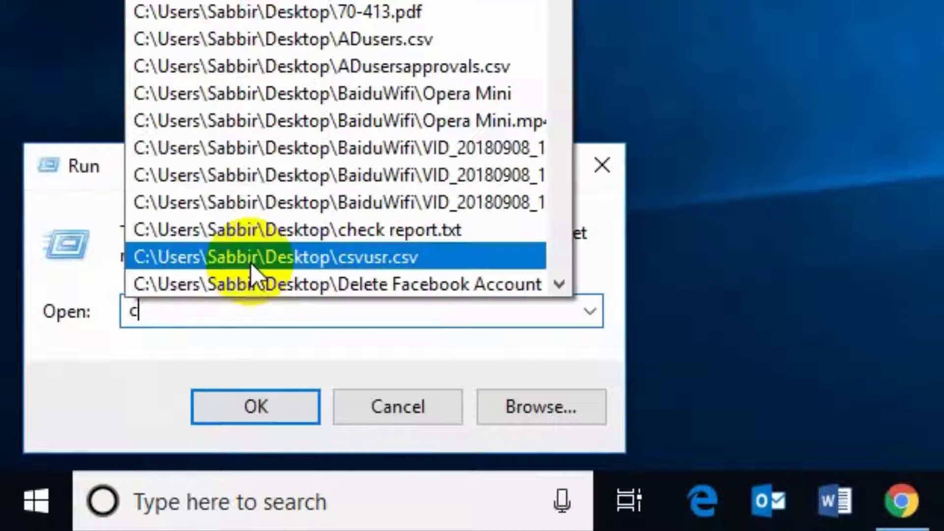
type("ontro")
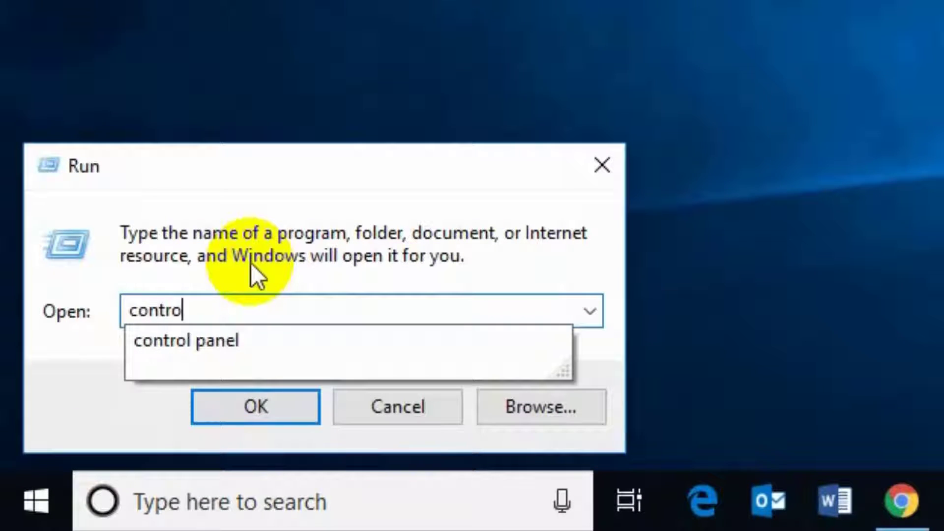
type("l pane")
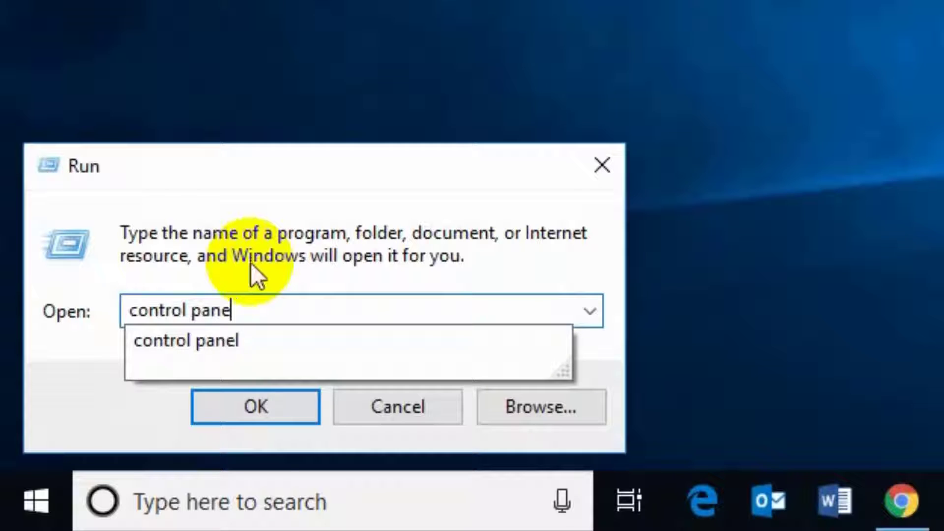
type("l")
key("Return")
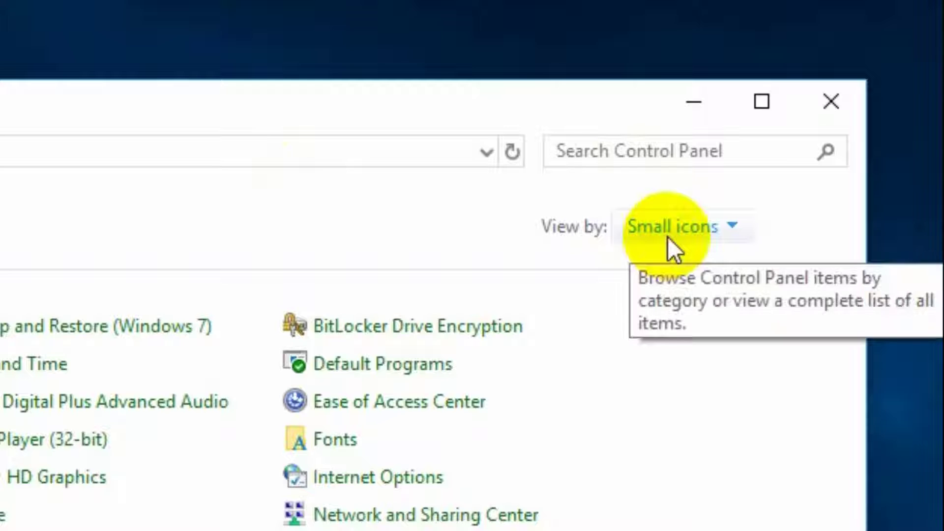
Step: Show the Control Panel items as small icons and start the Windows Update troubleshooter found under Troubleshooting
left_click(668, 237)
left_click(670, 344)
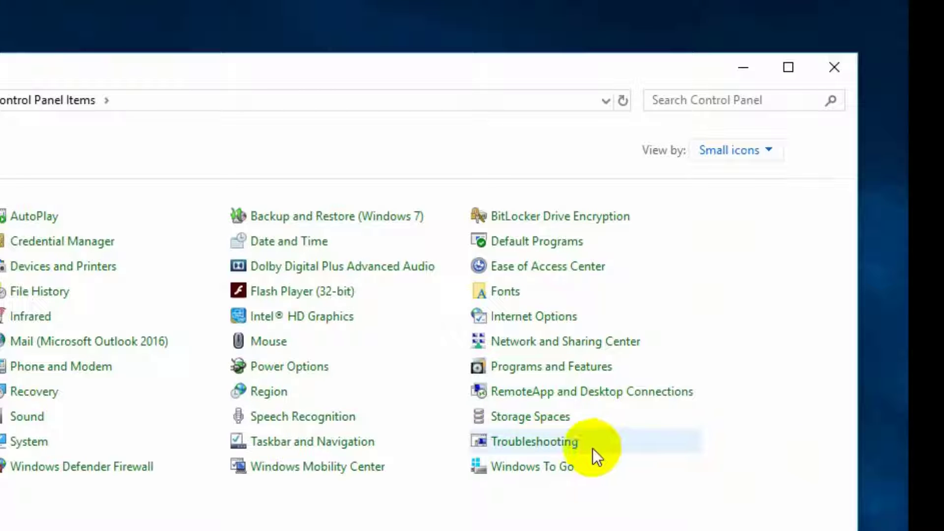
left_click(552, 442)
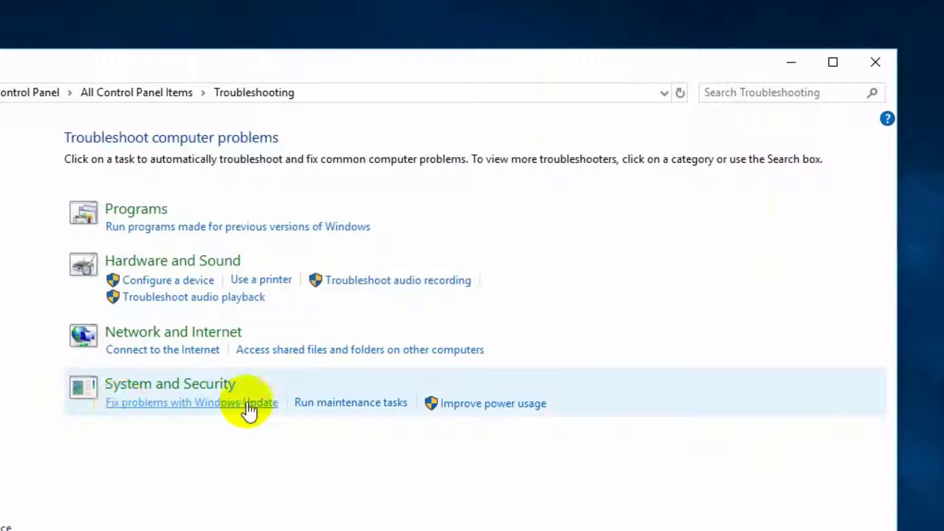
left_click(210, 409)
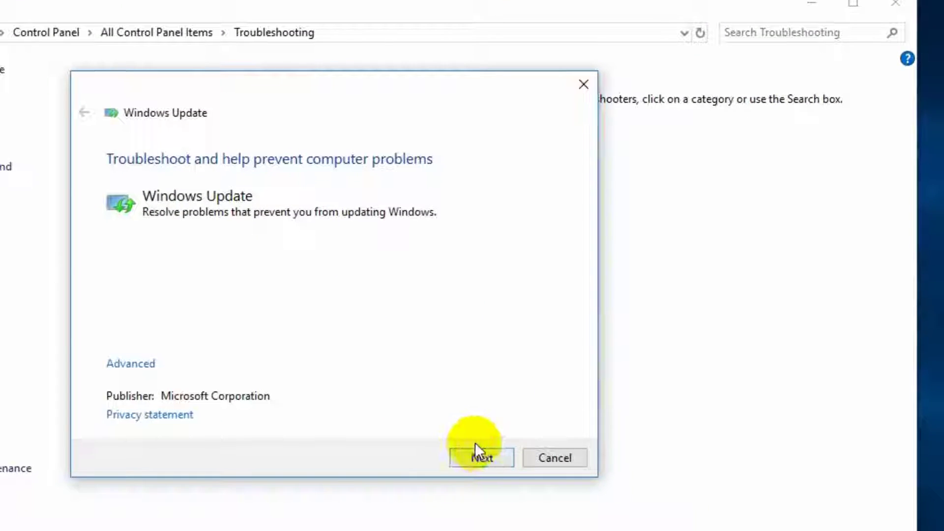
left_click(474, 453)
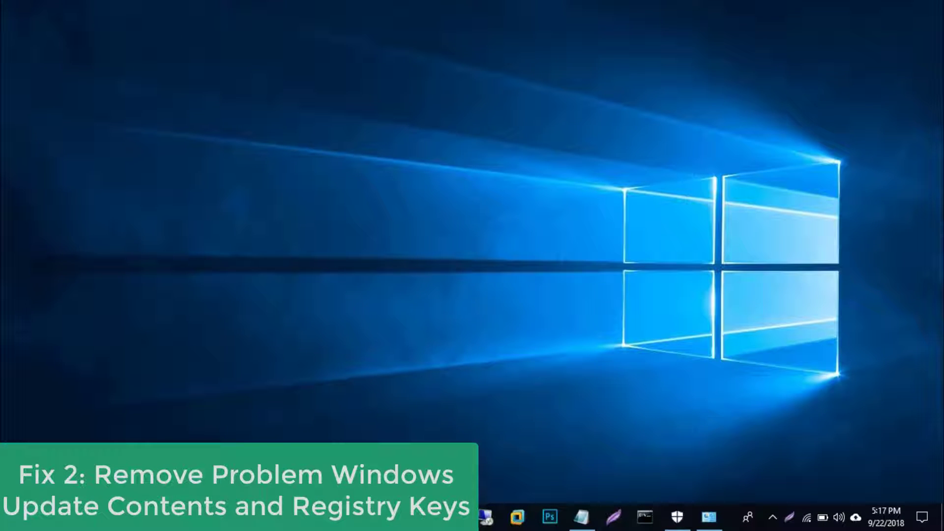
Step: Open the Services console through the Run dialog with the command services.msc
right_click(12, 521)
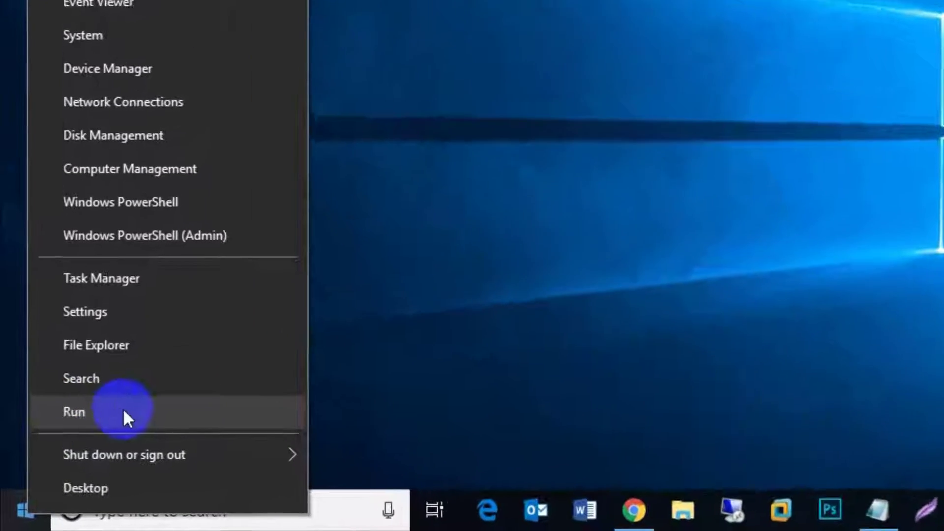
left_click(80, 452)
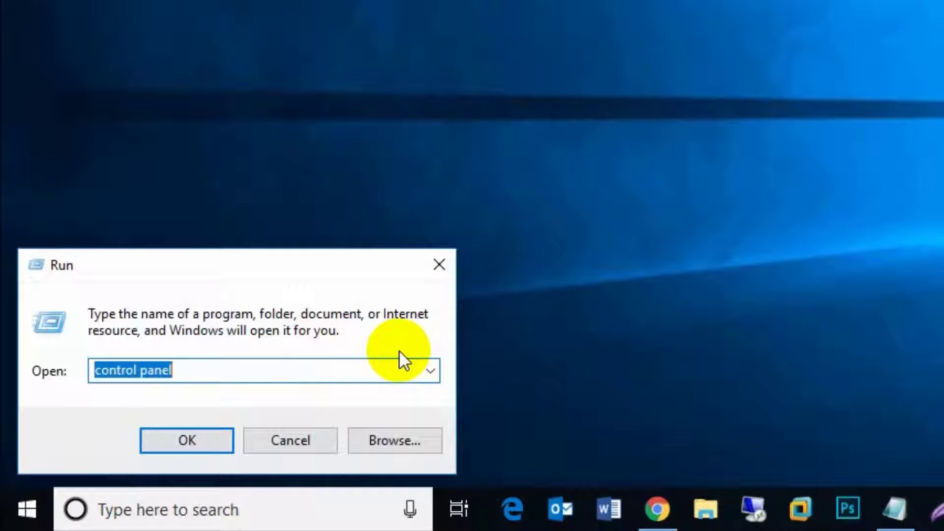
type("servic")
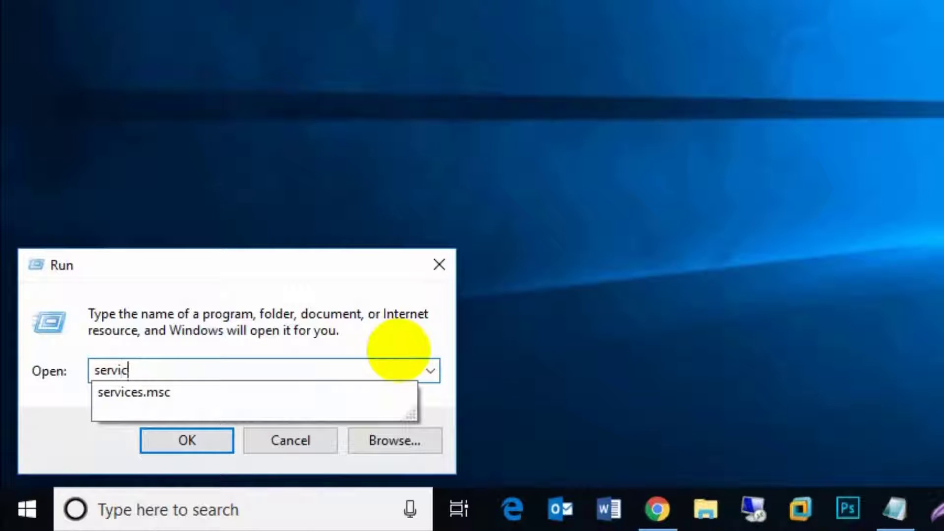
type("es.msc")
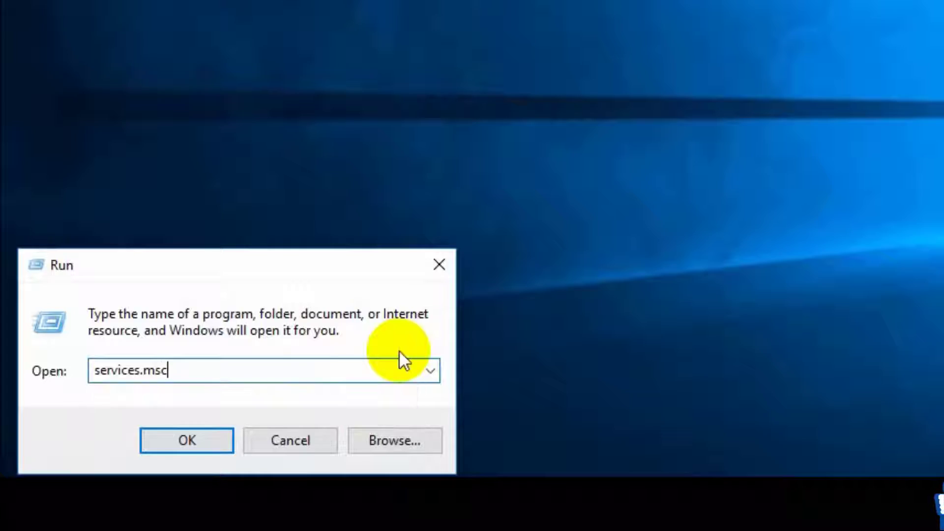
key("Return")
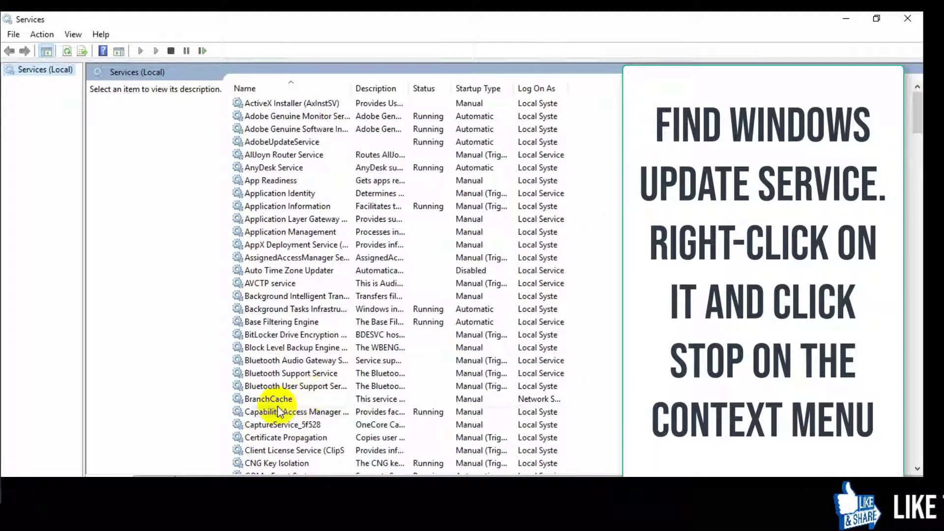
Step: Stop the Windows Update service in the list of local services and close the Services console
left_click(278, 413)
key("w")
key("w")
key("w")
key("w")
key("w")
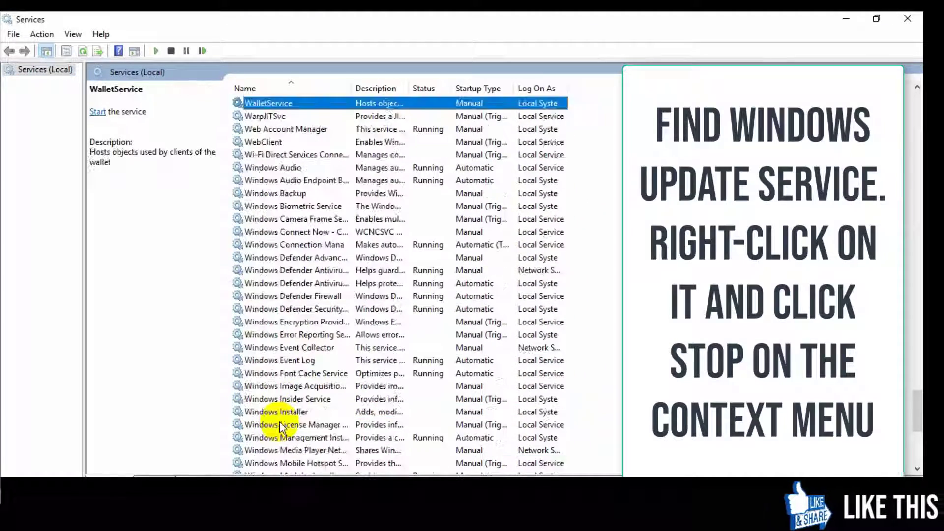
key("w")
scroll(280, 421, "down", 3)
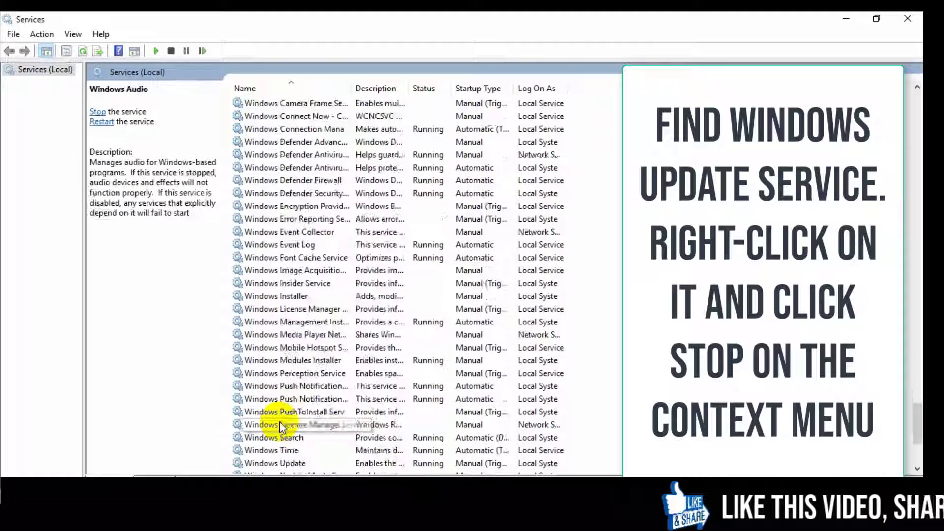
key("w")
key("w")
key("w")
key("w")
key("w")
key("w")
key("w")
key("w")
key("w")
key("w")
key("w")
key("w")
key("w")
key("w")
key("w")
key("w")
key("w")
key("w")
key("w")
key("w")
key("w")
key("w")
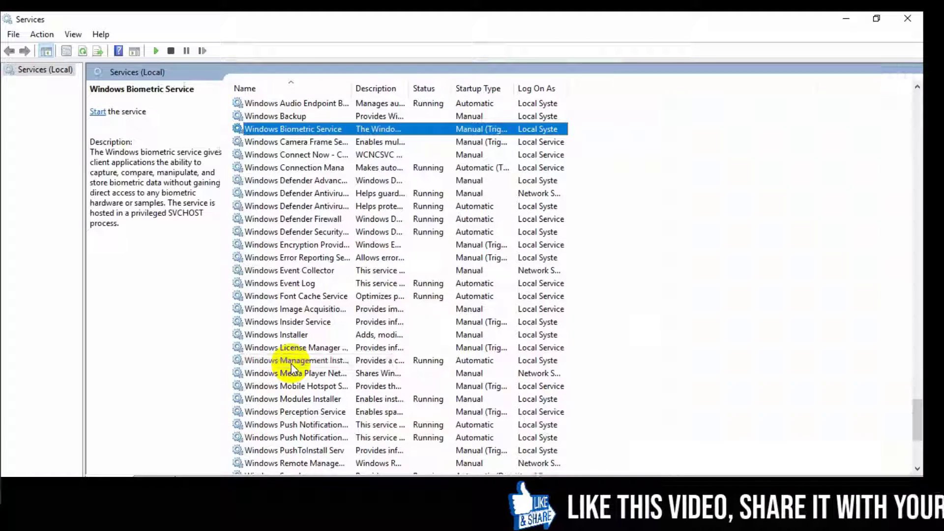
scroll(329, 398, "down", 2)
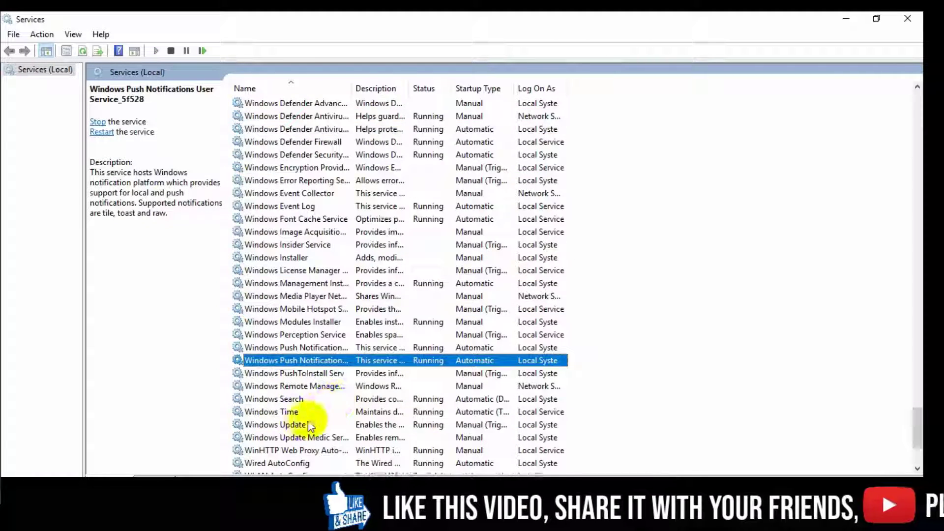
left_click(350, 424)
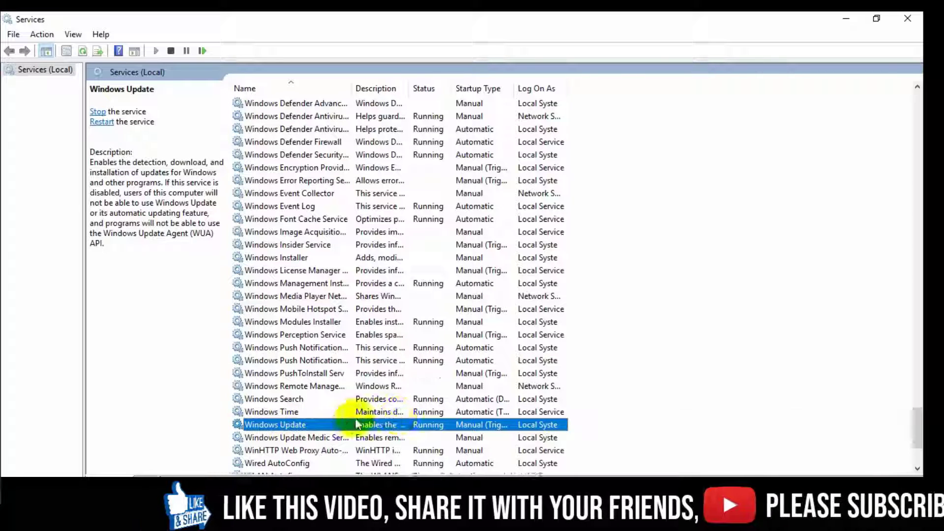
right_click(282, 424)
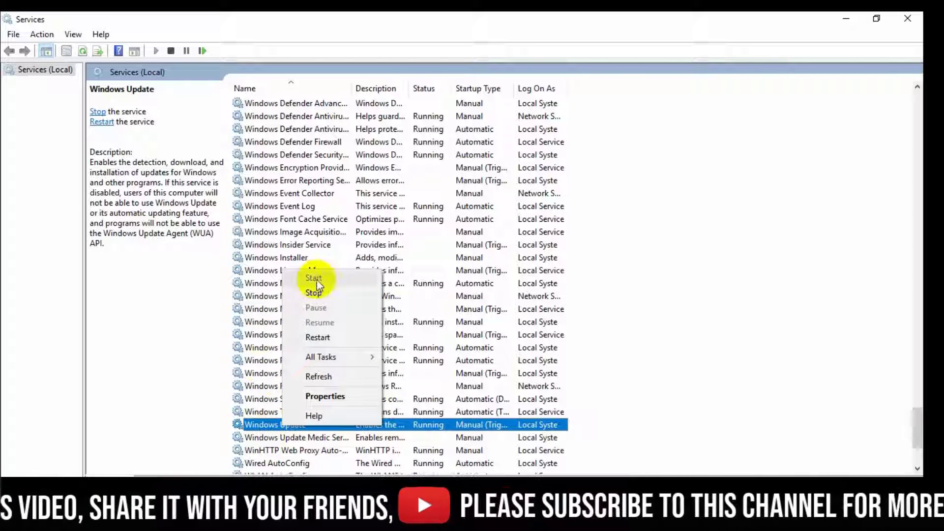
left_click(313, 293)
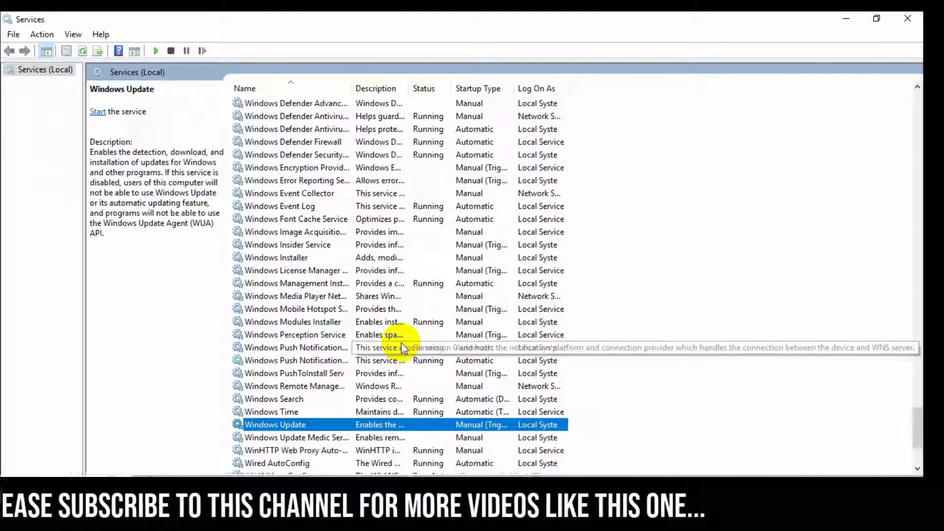
left_click(379, 426)
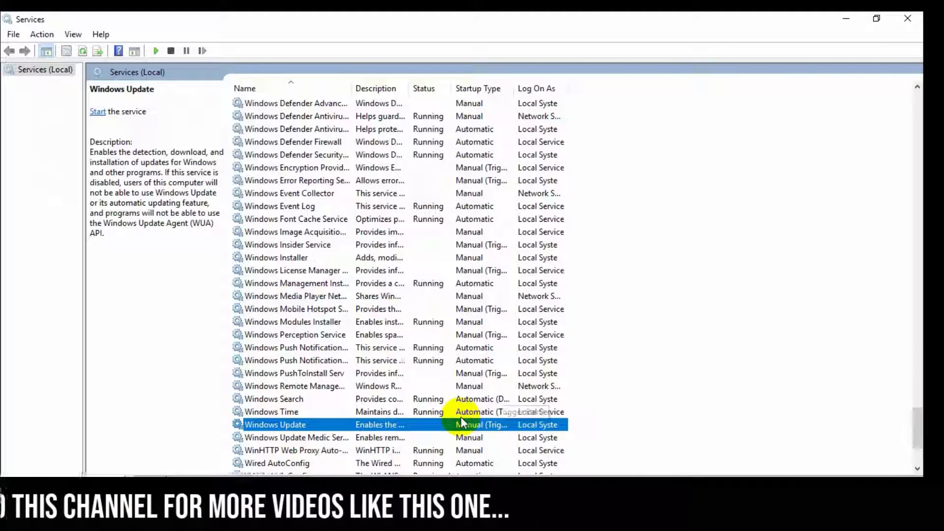
left_click(916, 20)
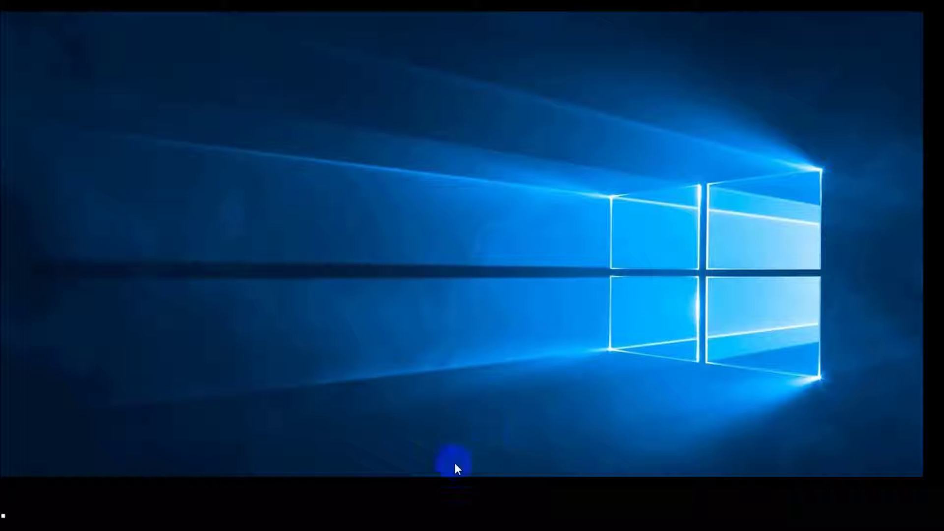
Step: Open File Explorer in a maximized window and browse to the Windows folder on Local Disk (C:)
left_click(444, 519)
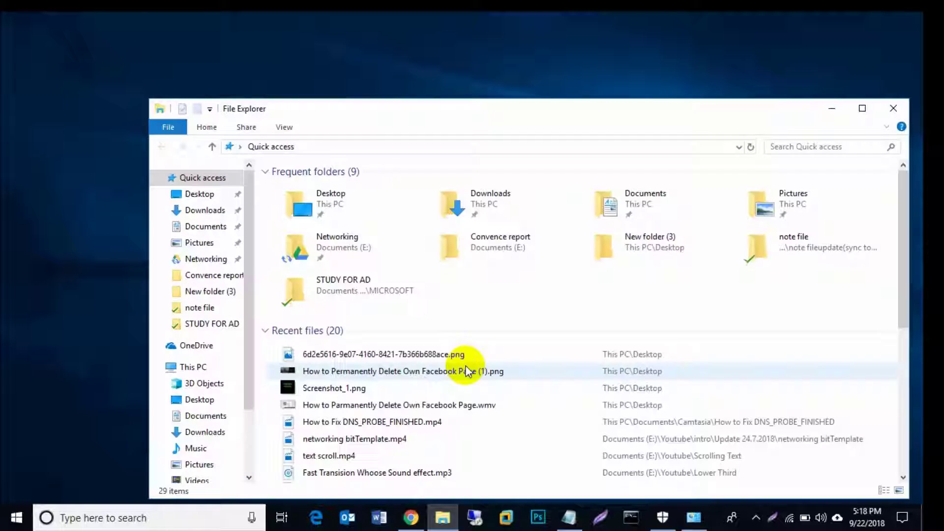
left_click(865, 110)
left_click(50, 279)
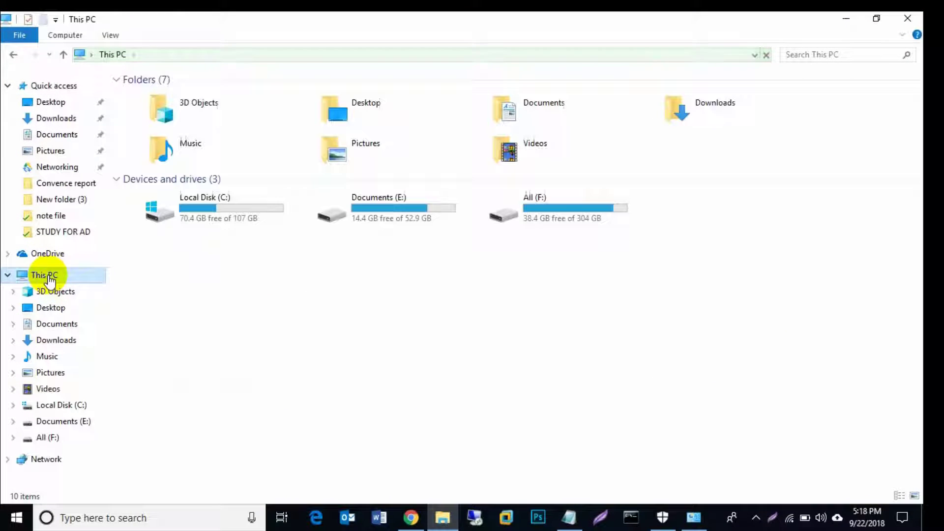
left_click(232, 201)
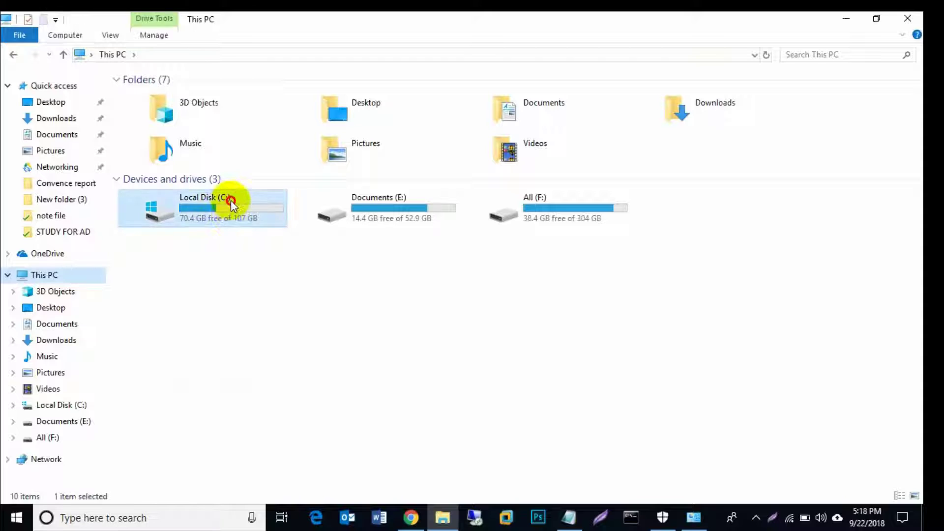
double_click(247, 211)
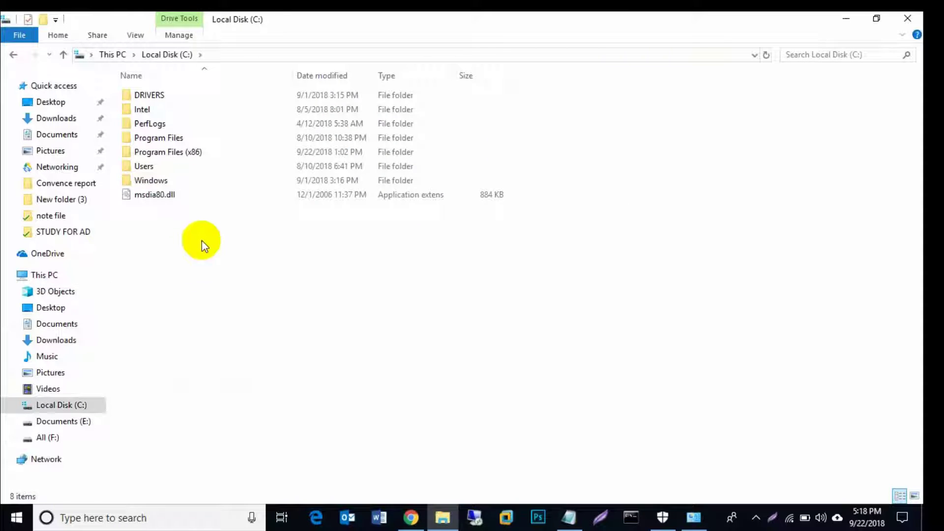
double_click(172, 182)
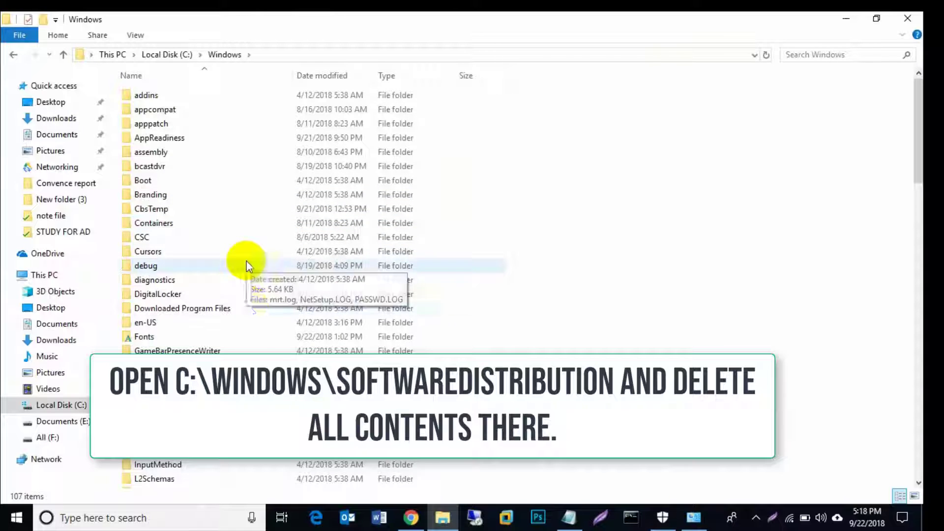
Step: Open the SoftwareDistribution folder inside the Windows folder and delete all of its contents
key("s")
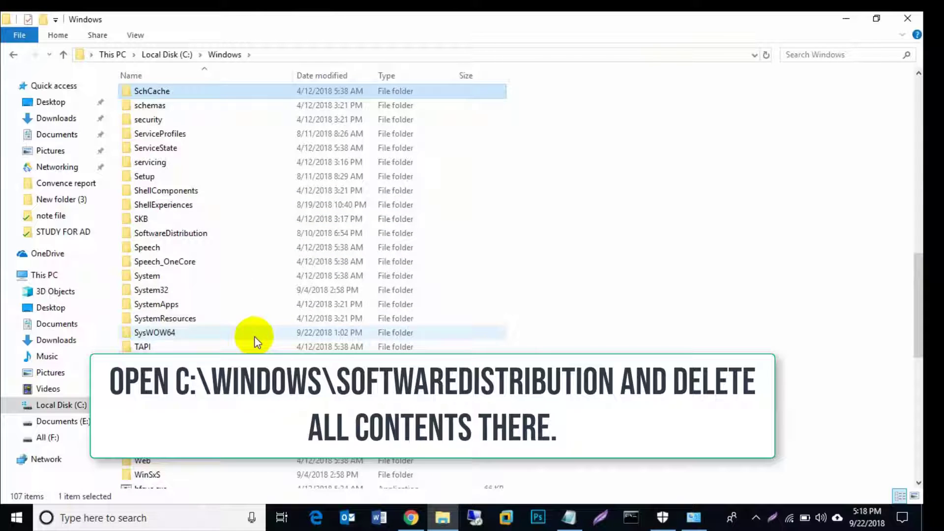
left_click(170, 233)
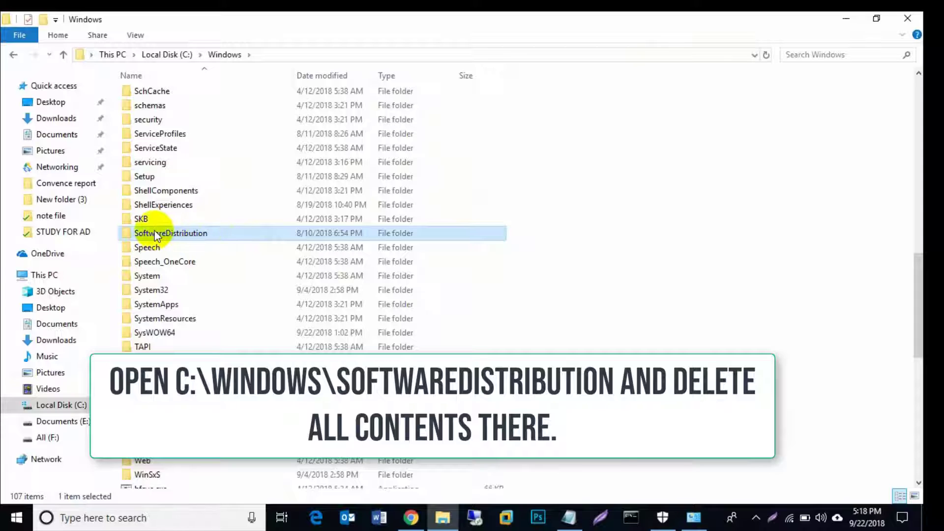
double_click(197, 234)
left_click_drag(405, 336, 300, 82)
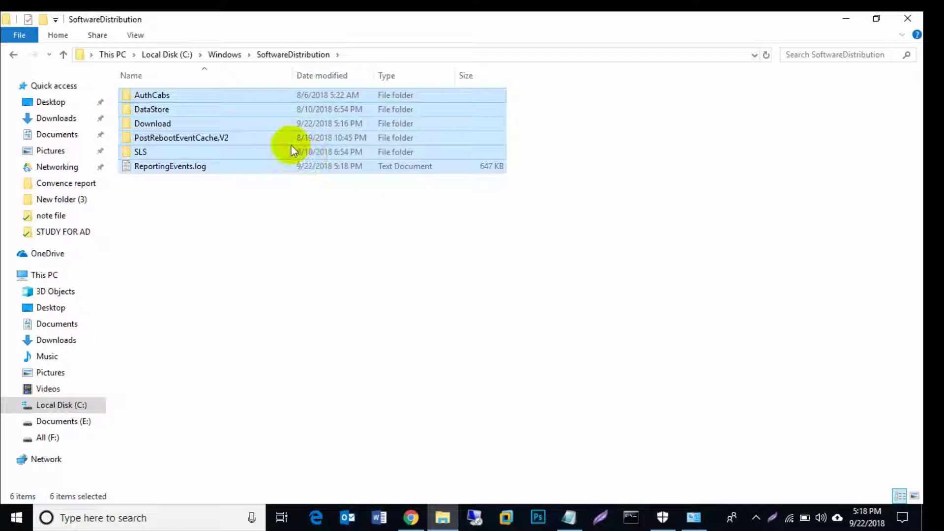
right_click(291, 146)
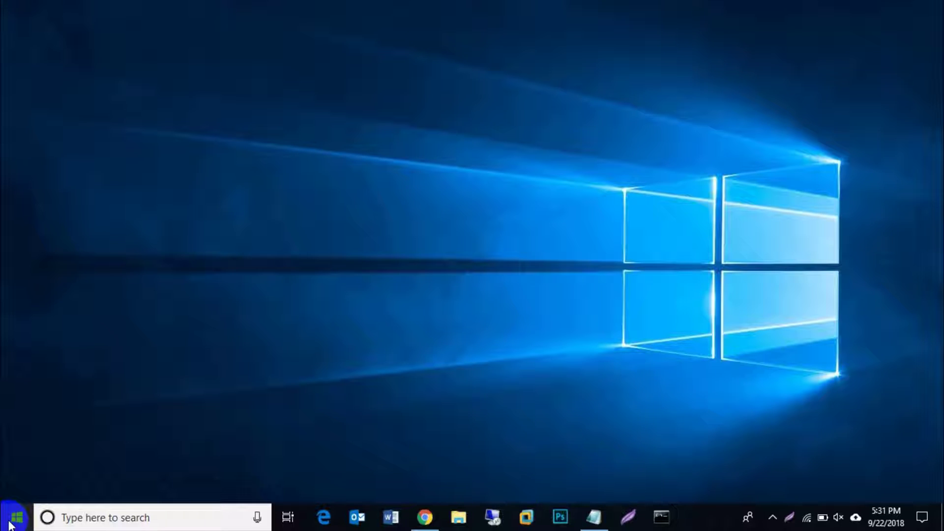
Step: Open the Registry Editor through the Run dialog with the command regedit
right_click(10, 525)
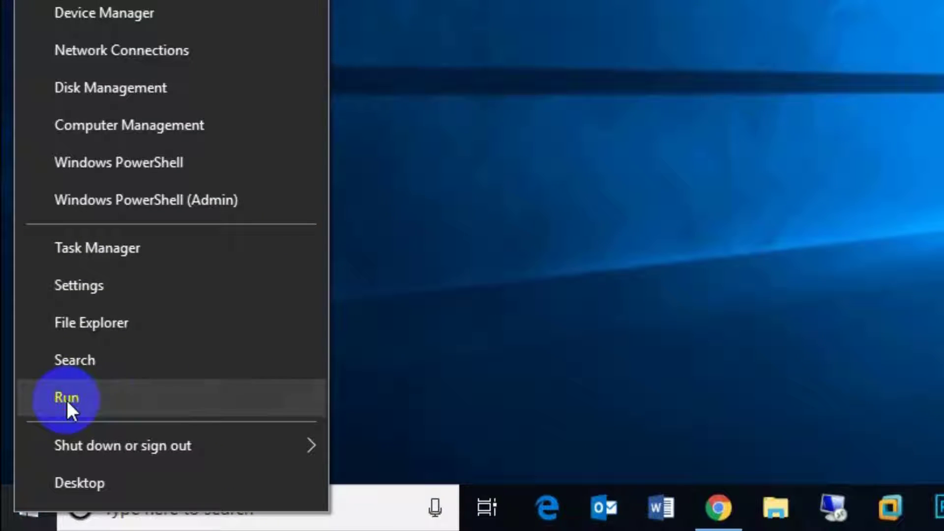
left_click(44, 458)
type("r")
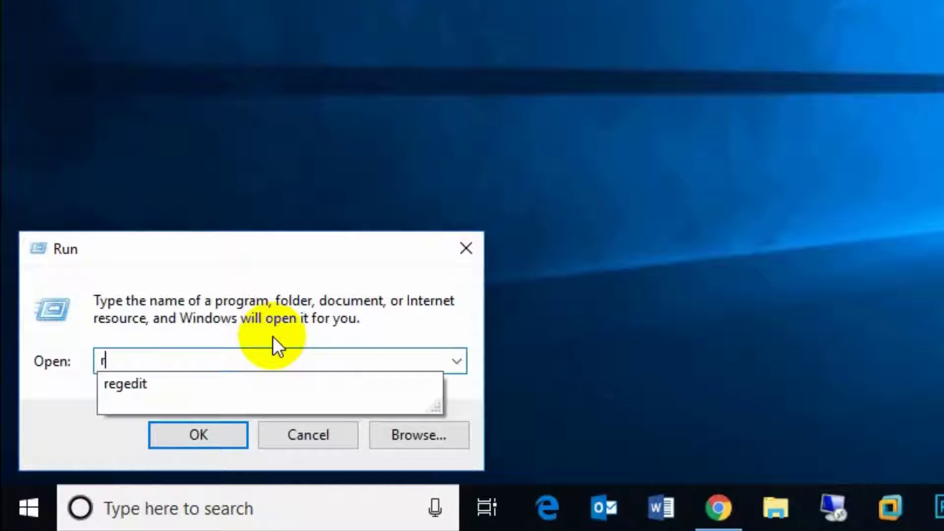
type("egedit")
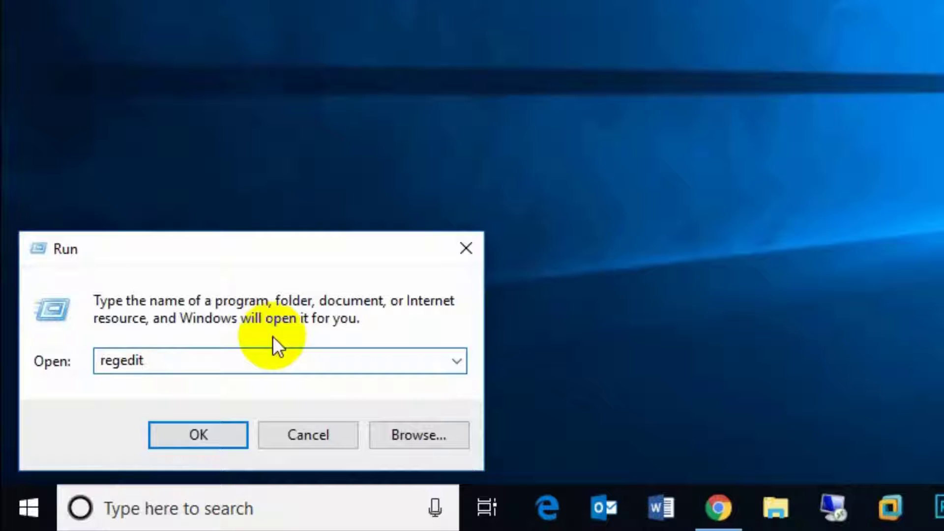
key("Return")
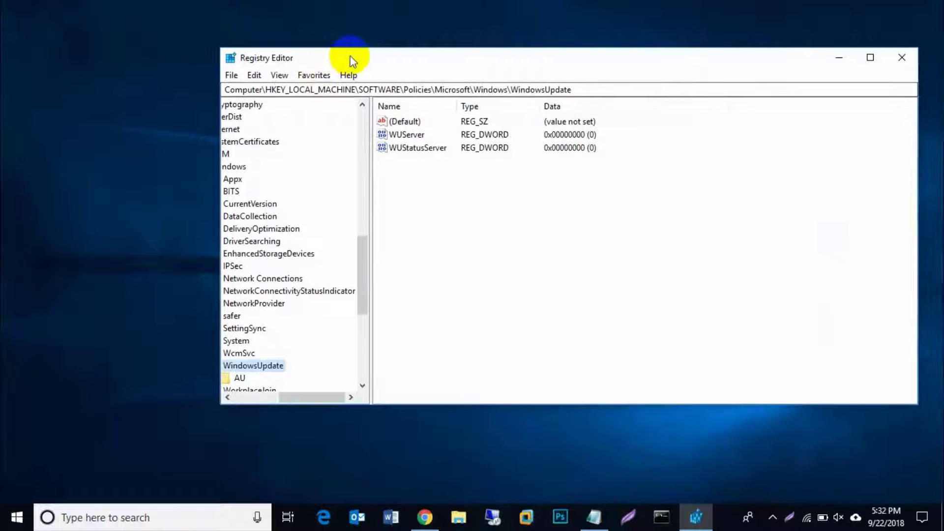
Step: Move the Registry Editor window aside, switch to path.txt in Notepad and copy the highlighted registry key path
left_click_drag(354, 57, 474, 81)
left_click_drag(399, 419, 352, 419)
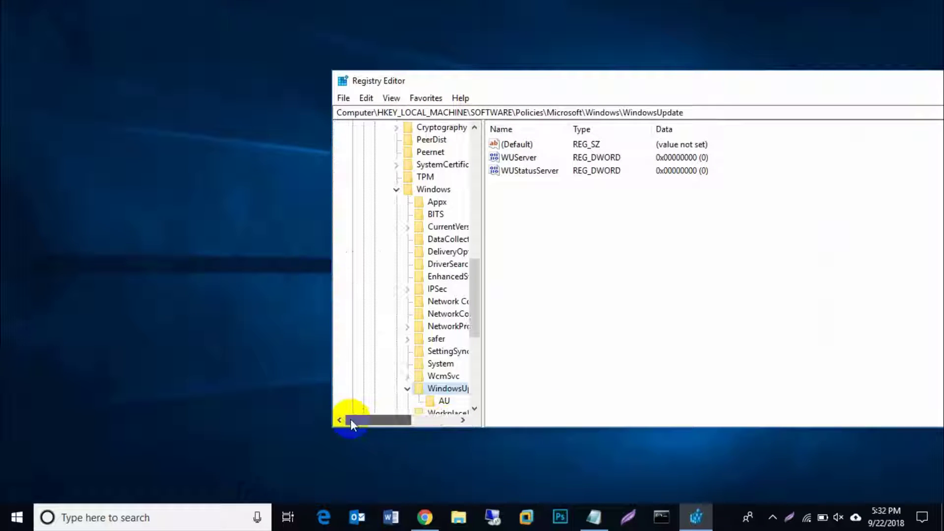
left_click(584, 524)
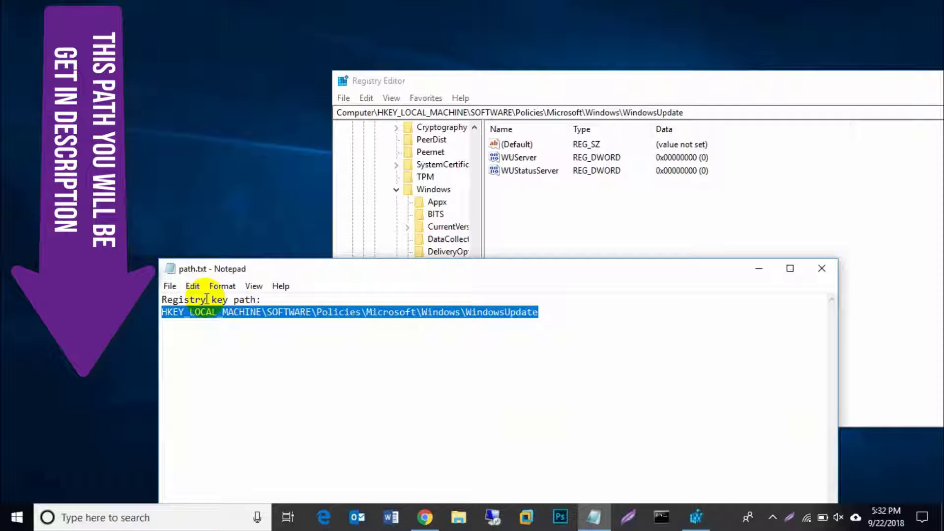
right_click(292, 313)
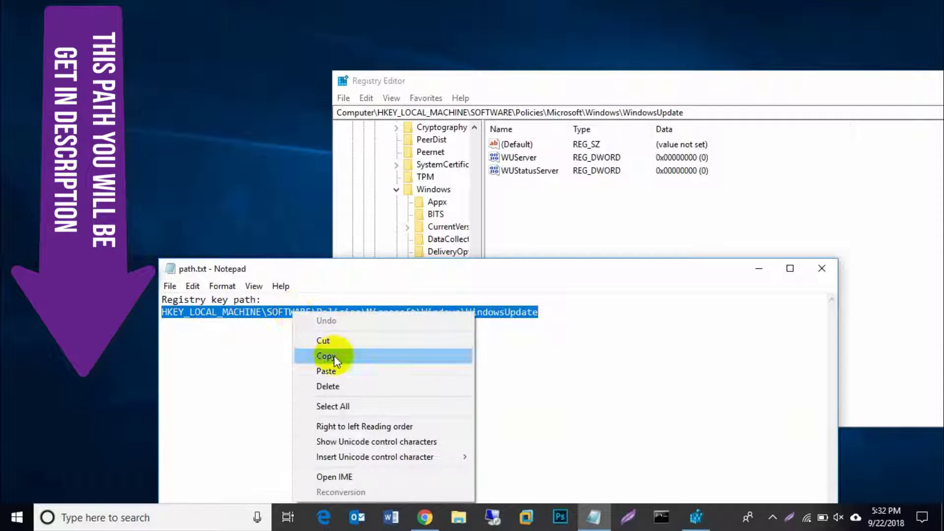
left_click(331, 357)
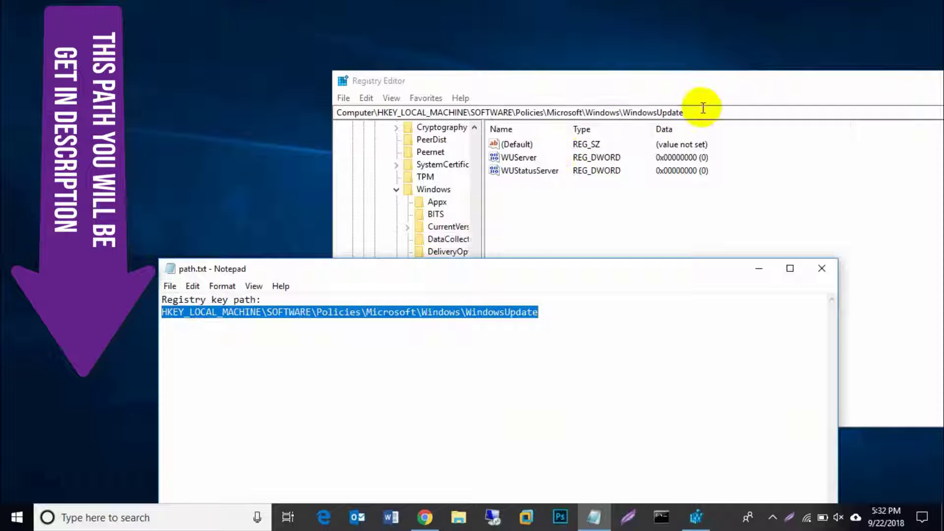
Step: In the Registry Editor, go to the pasted path HKEY_LOCAL_MACHINE\SOFTWARE\Policies\Microsoft\Windows\WindowsUpdate and select the WindowsUpdate key
left_click(684, 113)
left_click_drag(684, 113, 314, 105)
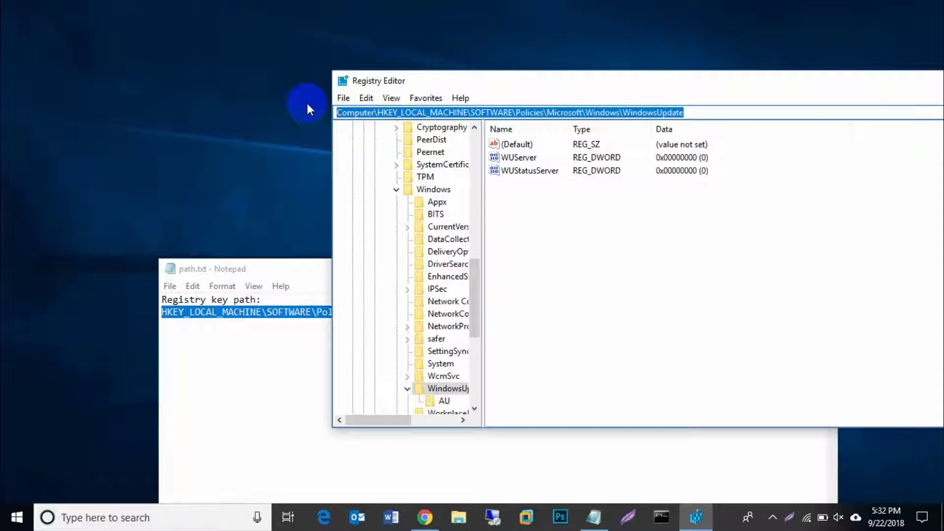
right_click(744, 116)
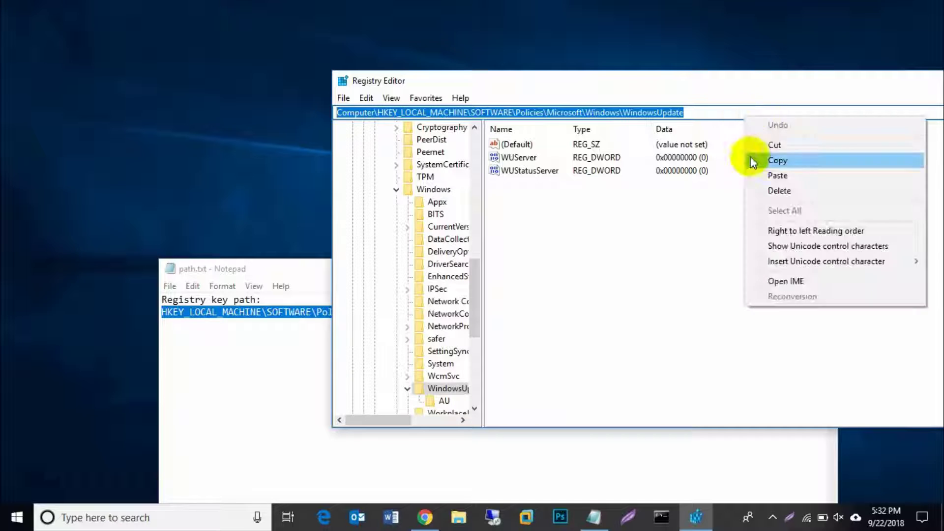
left_click(763, 176)
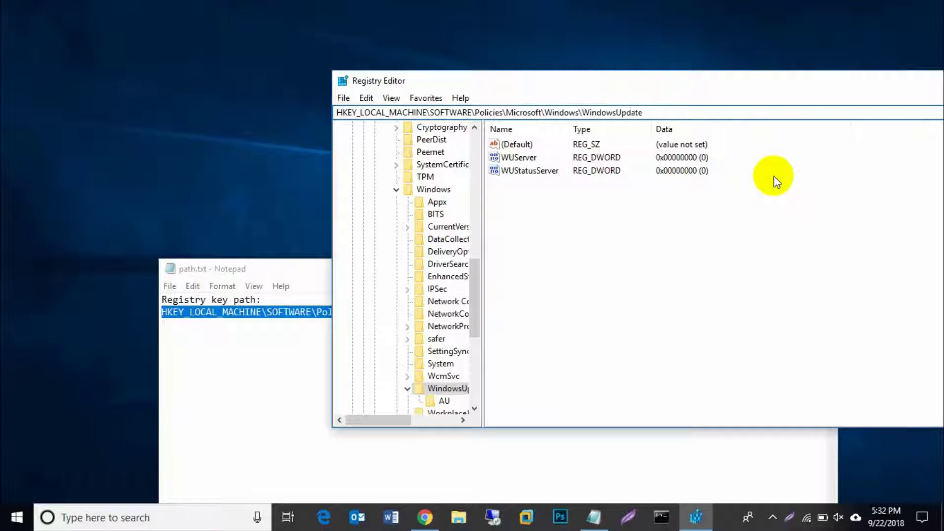
key("Return")
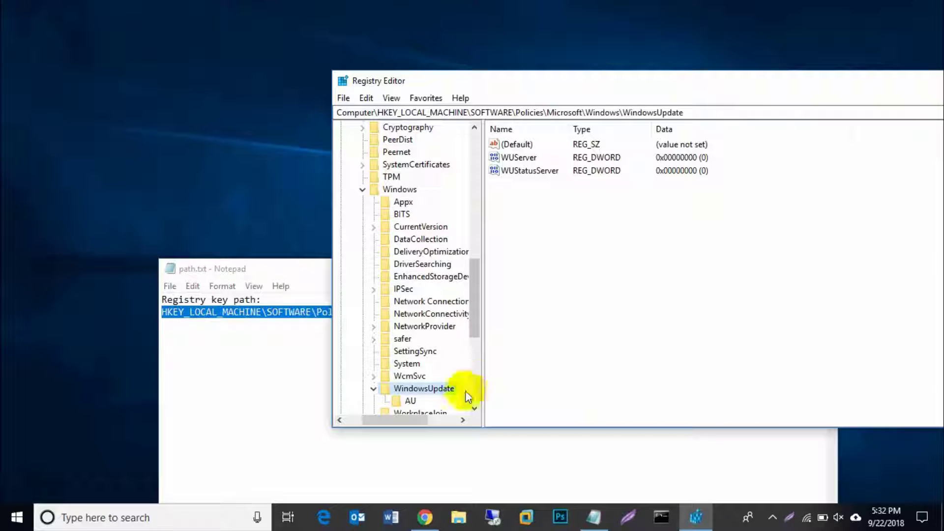
left_click(412, 402)
left_click(416, 390)
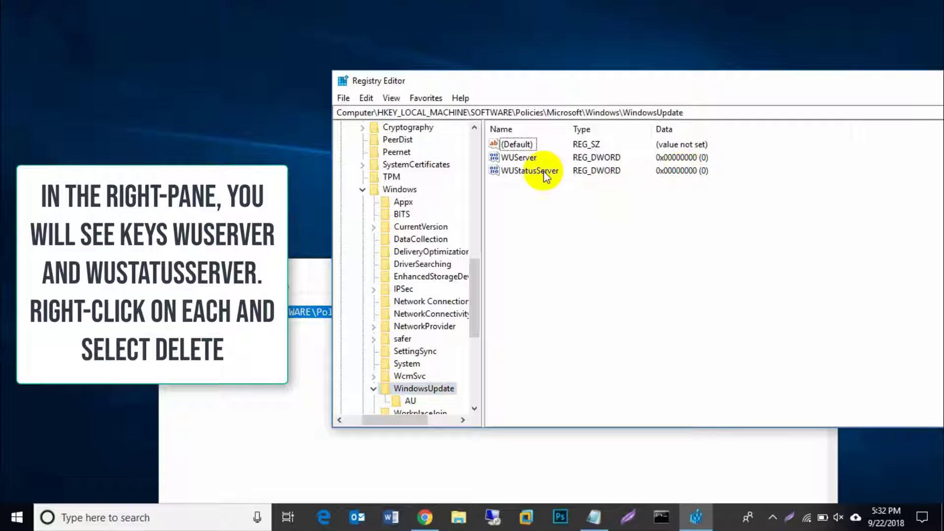
Step: Permanently delete the WUServer and WUStatusServer values from the WindowsUpdate key
left_click(514, 173)
left_click(518, 158)
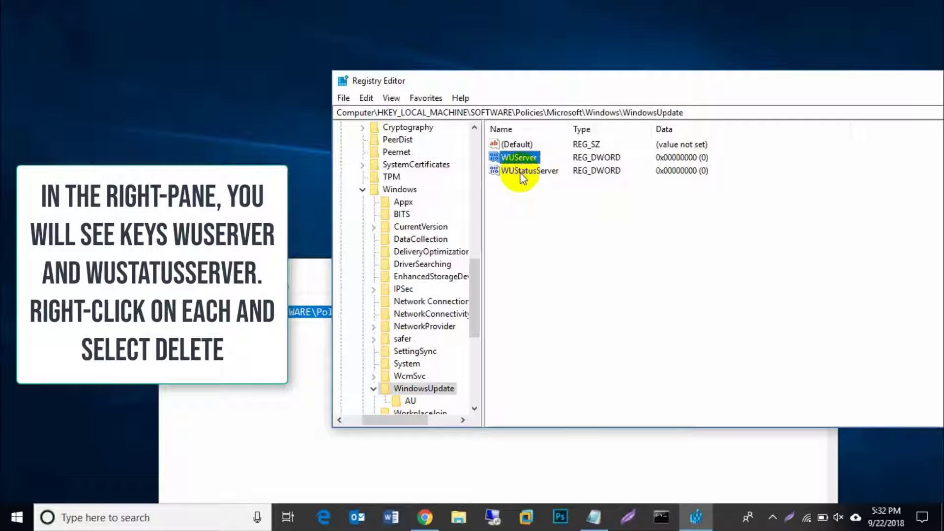
left_click(520, 172, "ctrl")
right_click(520, 170)
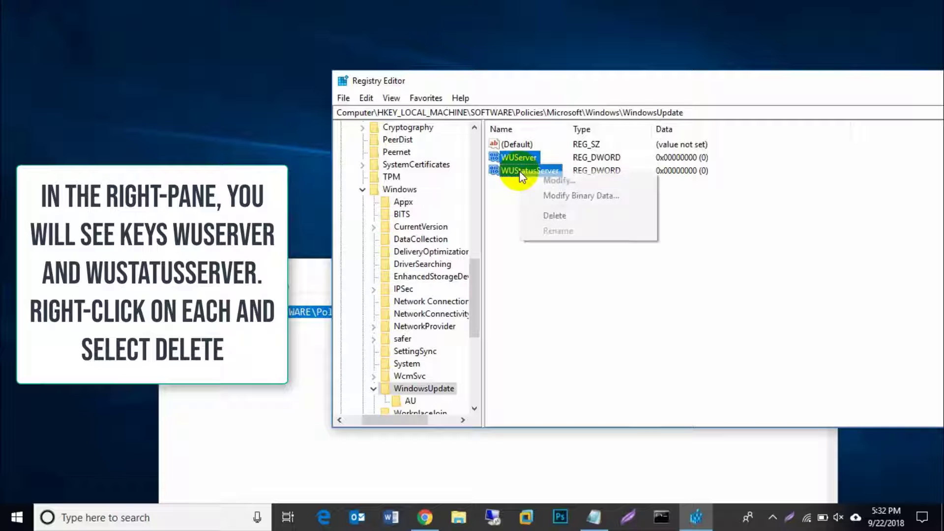
left_click(555, 216)
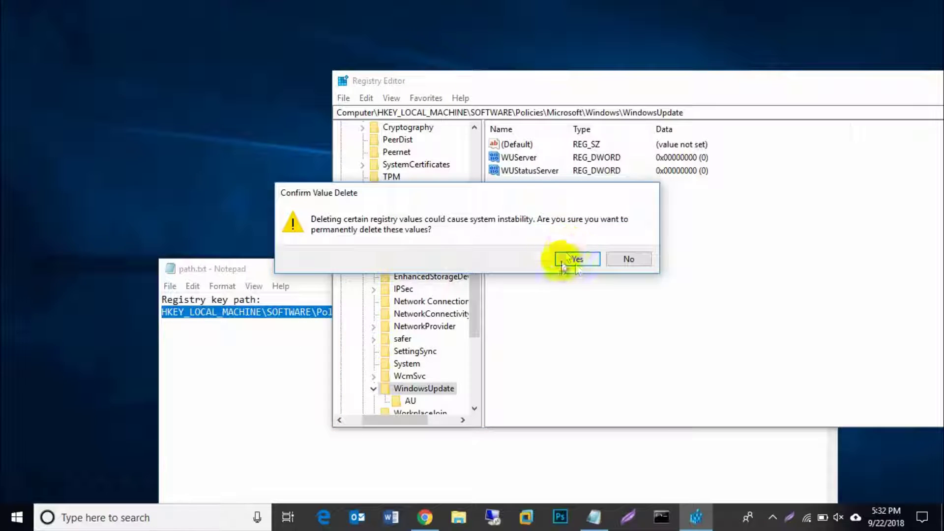
left_click(570, 260)
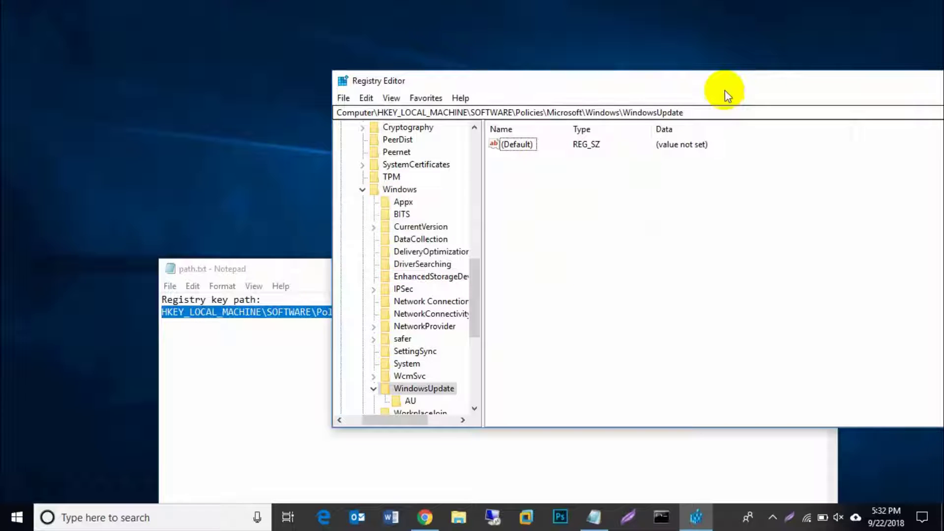
Step: Close the Registry Editor and the path.txt Notepad window
left_click_drag(634, 87, 401, 81)
left_click(780, 75)
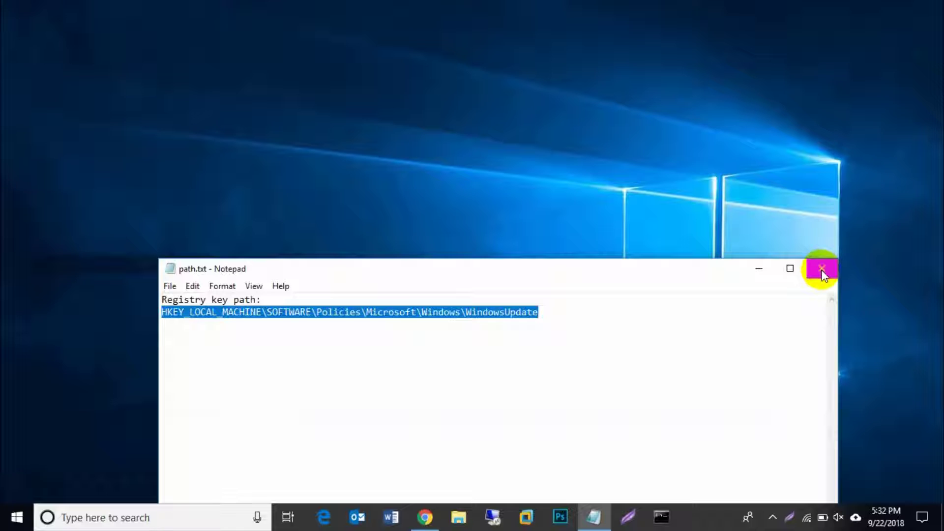
left_click(822, 271)
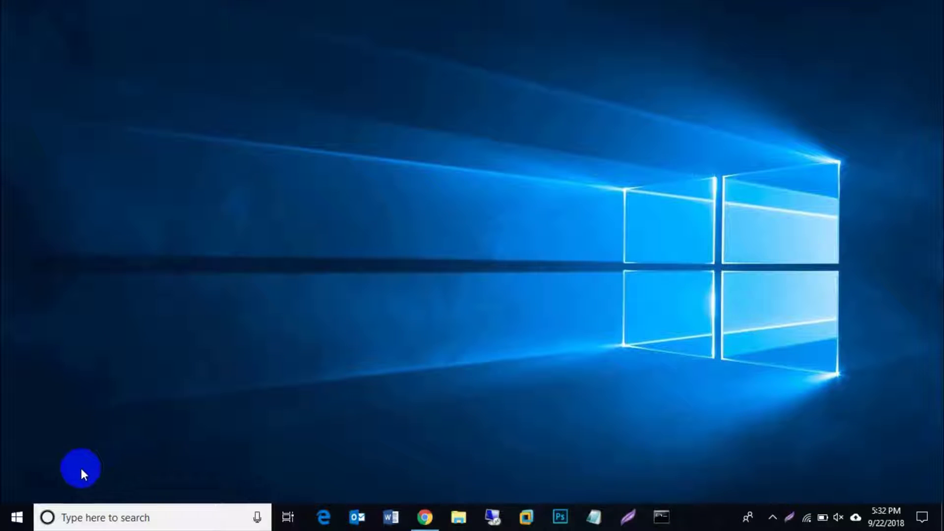
Step: Open the Services console again through the Run dialog with the command services.msc
right_click(17, 517)
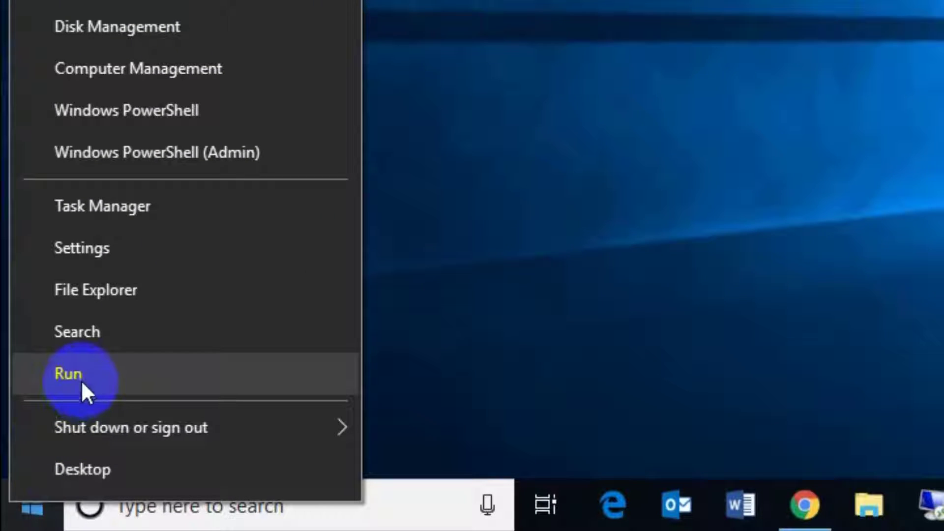
left_click(84, 386)
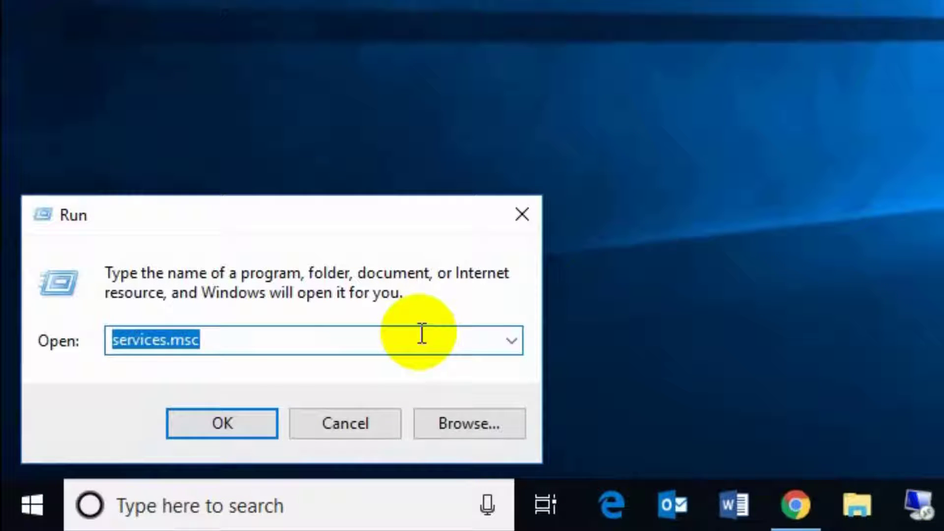
type("service")
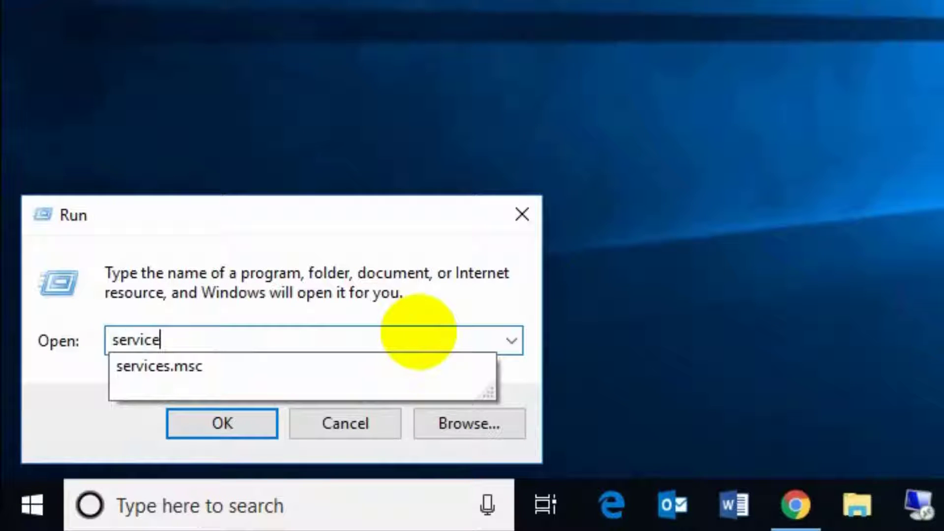
type("s.msc")
key("Return")
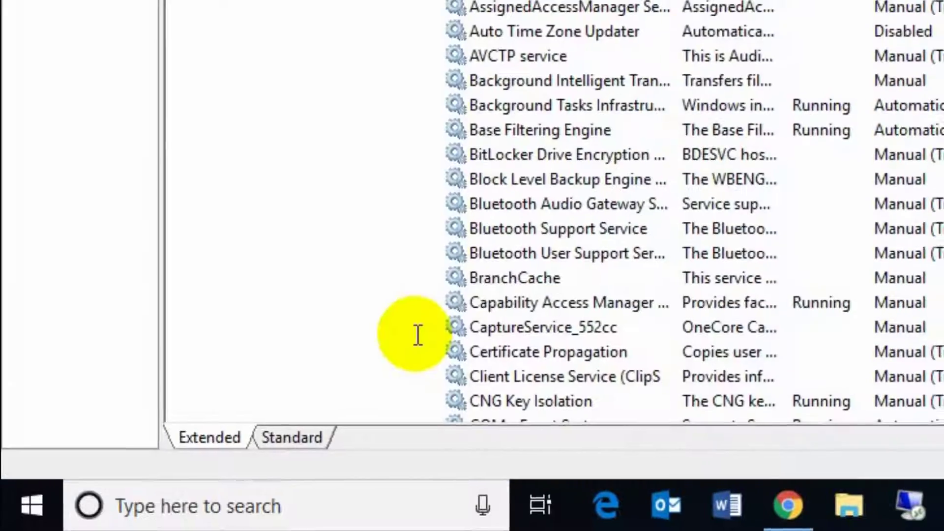
Step: Try to start the Windows Update service in the list of local services and close the Services console
left_click(570, 244)
key("w")
key("Down")
key("Down")
key("Down")
key("Down")
key("Down")
key("Down")
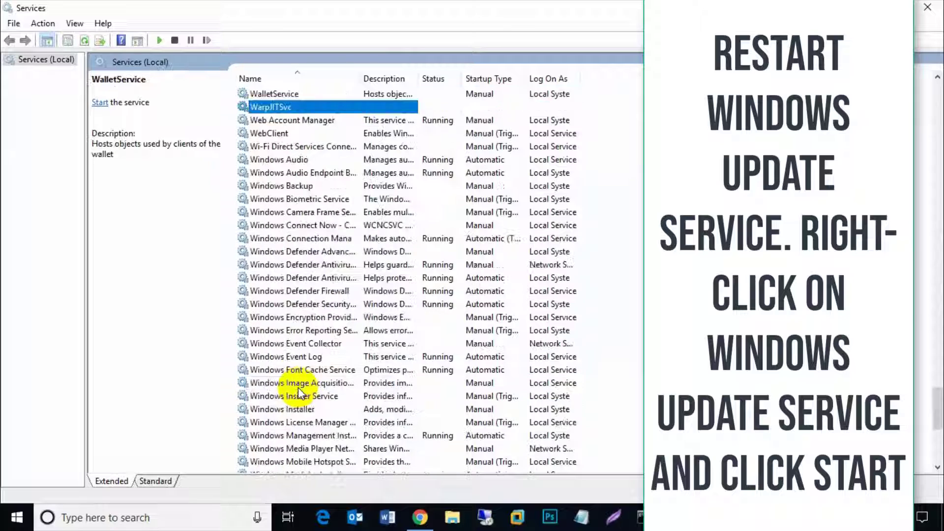
key("Down")
key("Down")
key("Down")
key("Down")
key("Down")
key("Down")
key("Down")
key("Down")
key("Down")
key("Down")
key("Down")
key("Down")
key("Down")
key("Down")
key("Down")
key("Down")
key("Down")
key("Down")
key("Down")
key("Down")
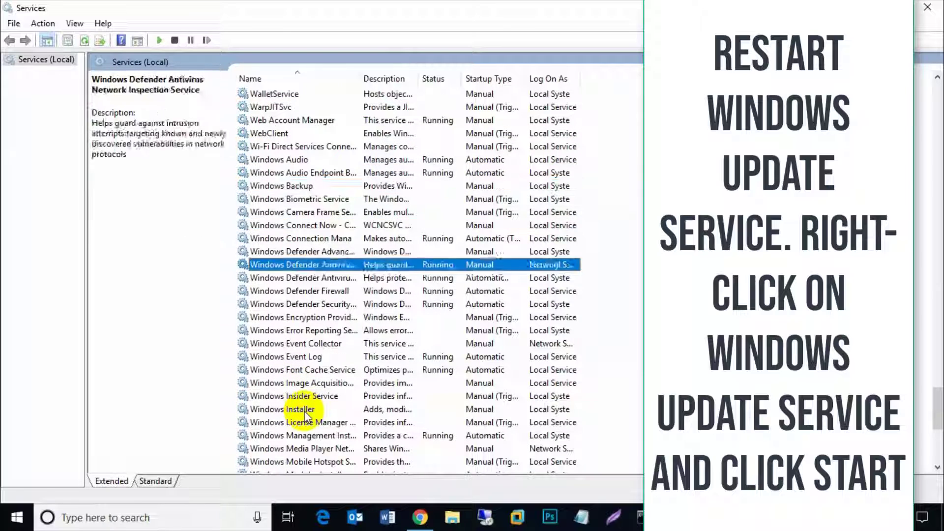
scroll(305, 416, "down", 7)
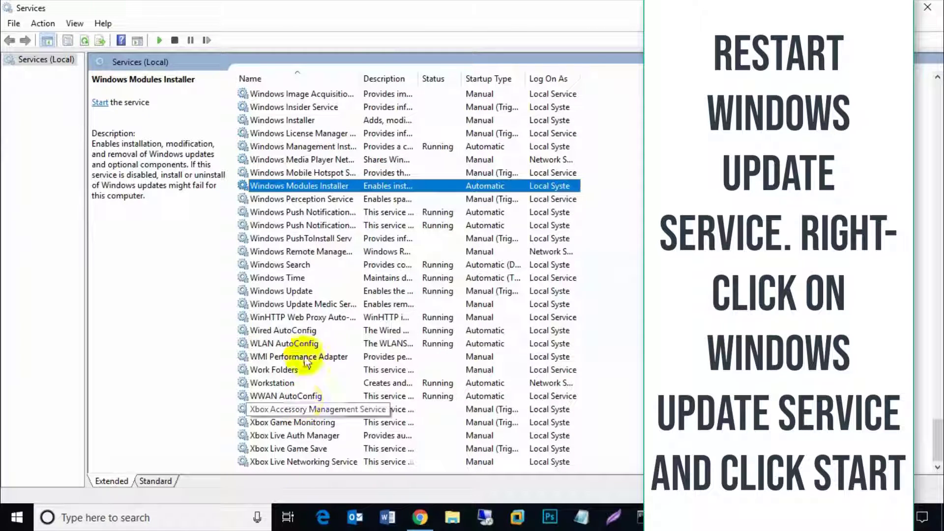
left_click(277, 293)
right_click(277, 295)
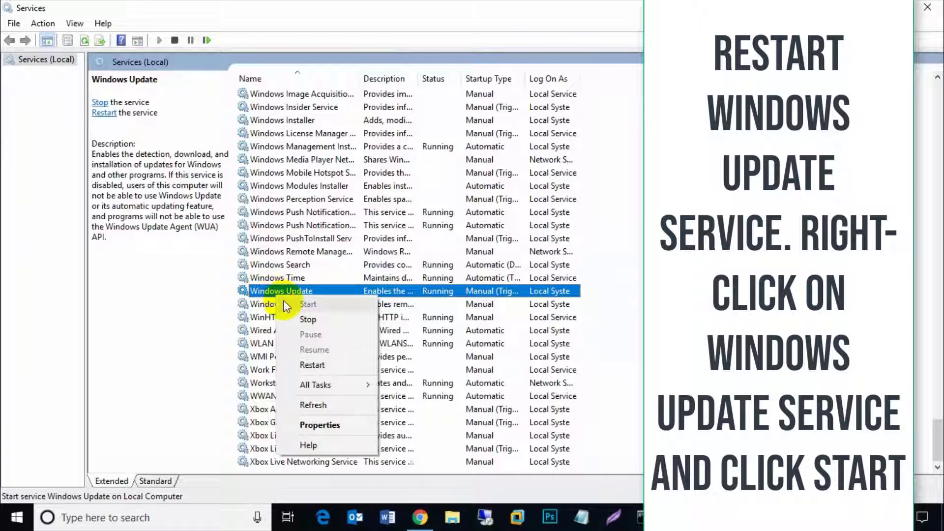
left_click(309, 307)
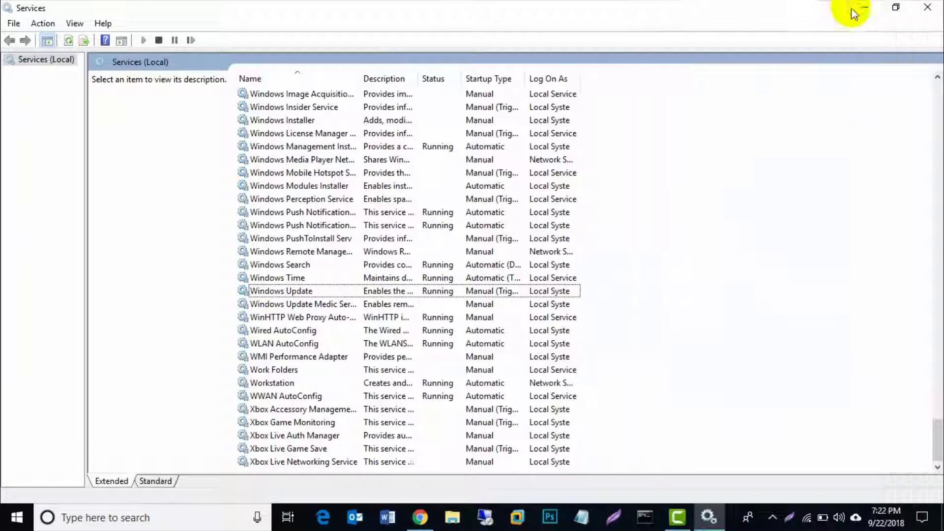
left_click(880, 8)
Step: Restart the computer from the Windows shut-down options
right_click(15, 515)
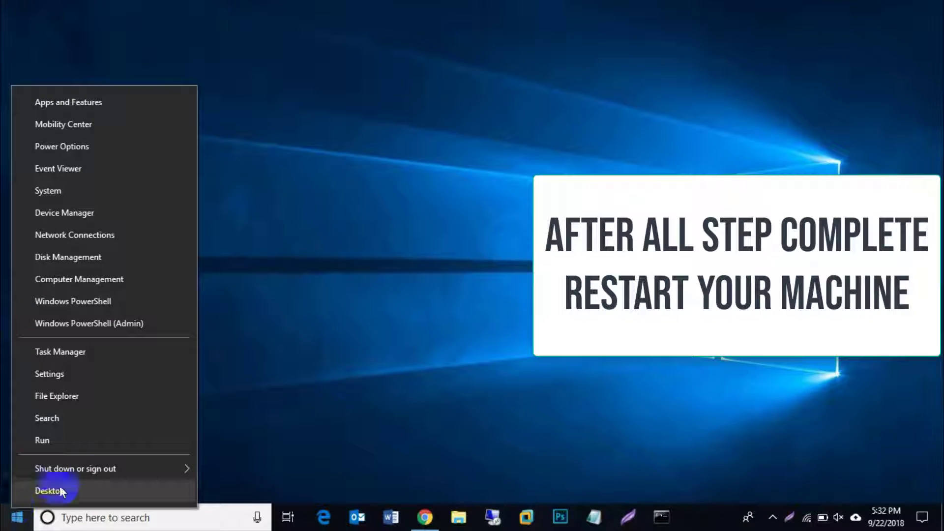
mouse_move(113, 470)
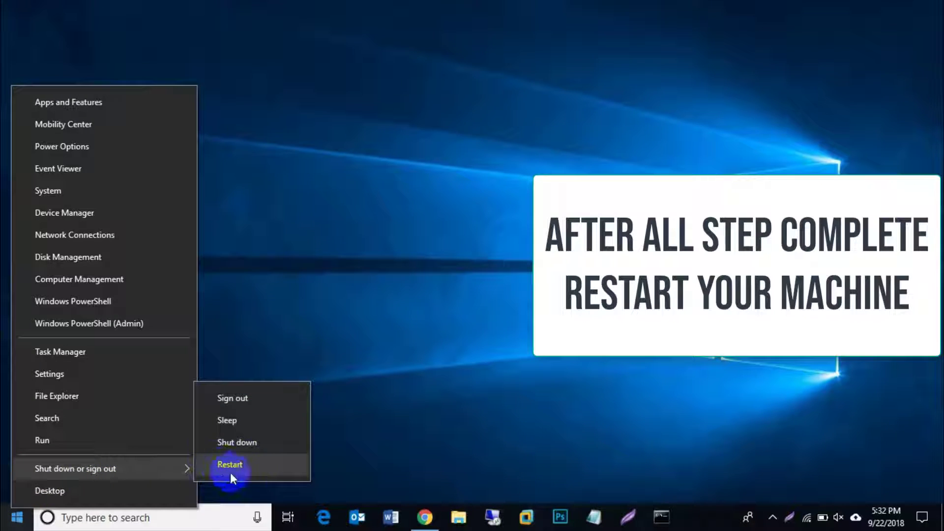
left_click(665, 403)
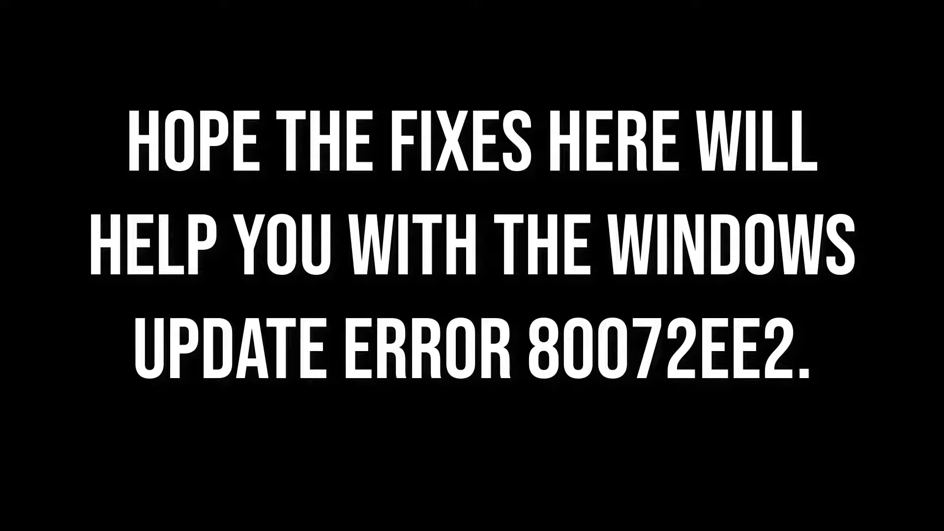